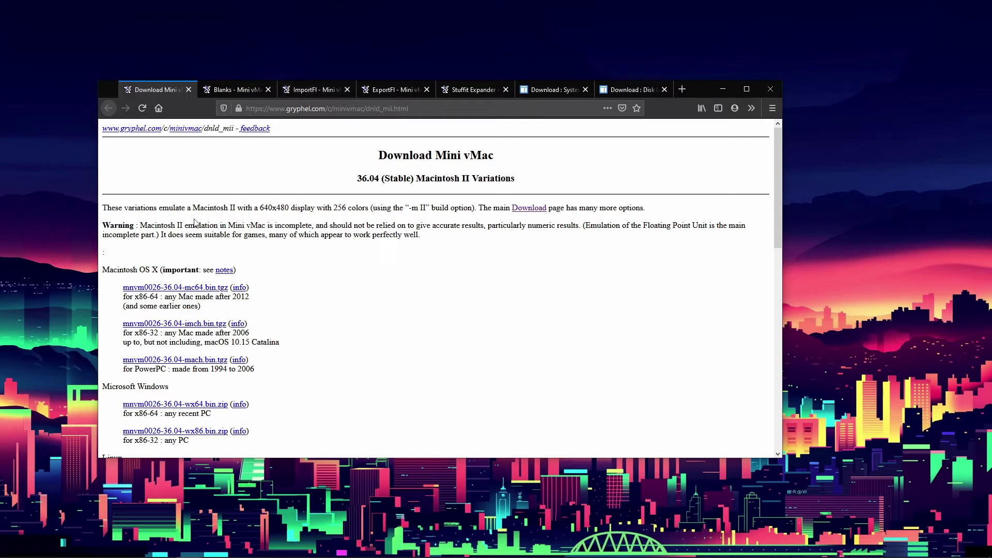
Scroll the Download Mini vMac page to the Windows and Linux links, then go to the Blanks page
scroll(330, 299, "down", 2)
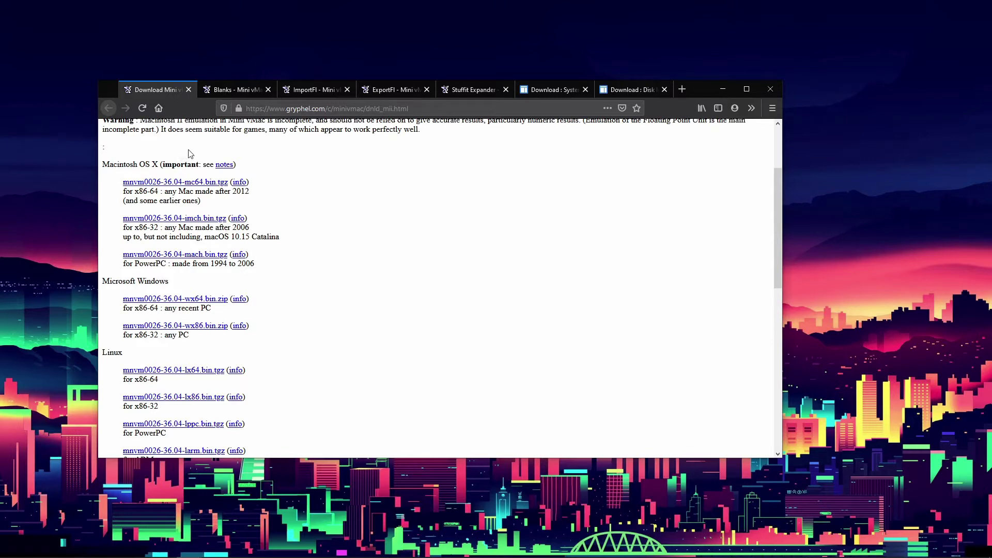
left_click(245, 92)
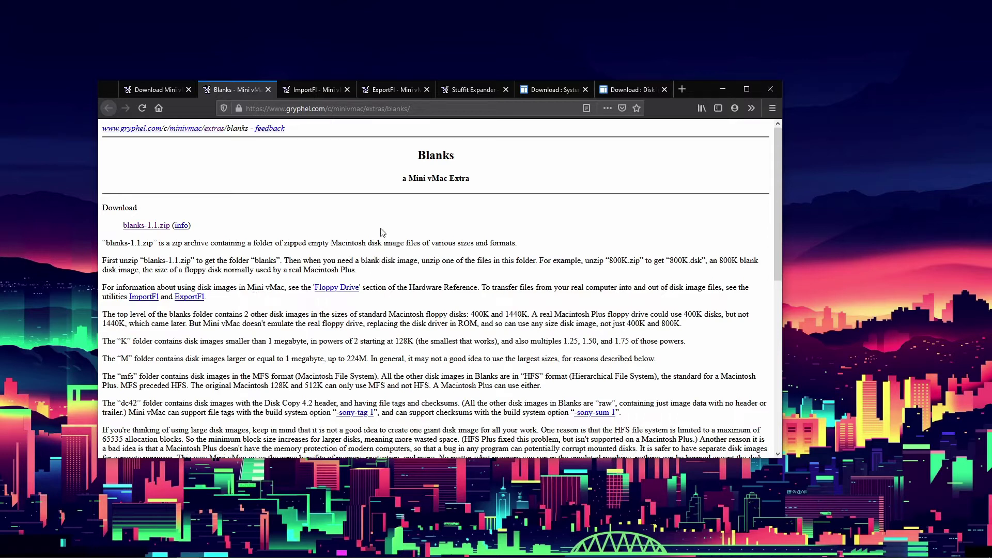
Look through the ImportFl and ExportFl download pages
left_click(315, 90)
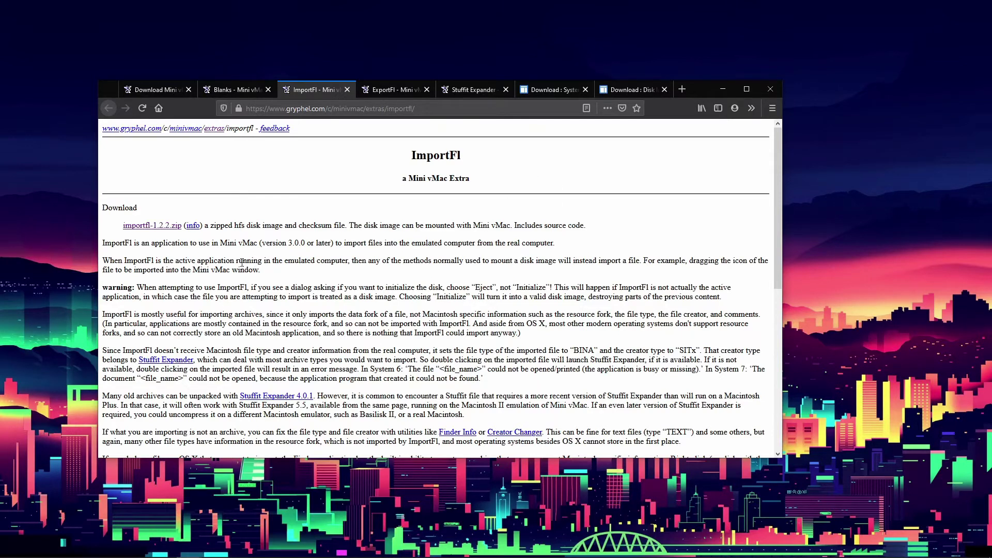
left_click(384, 90)
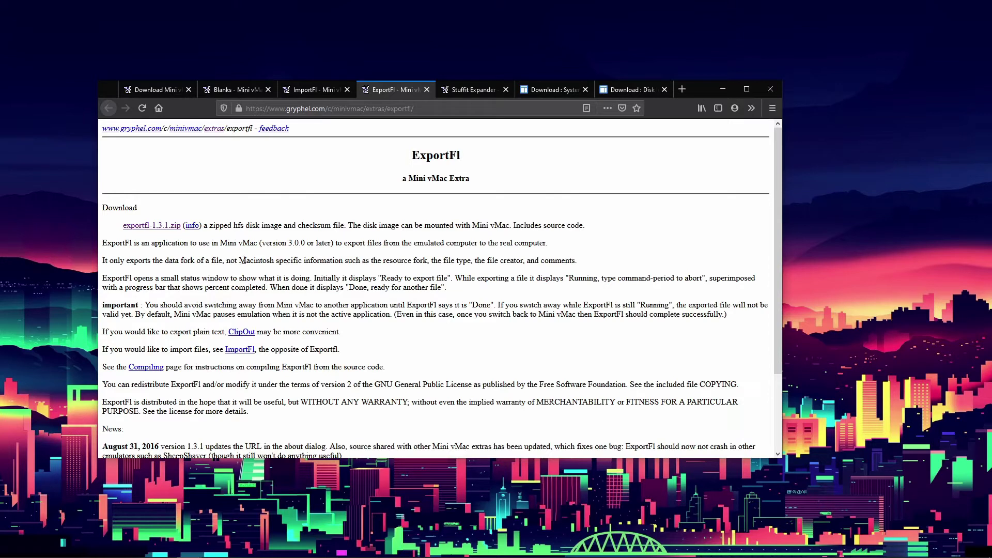
left_click(292, 91)
left_click(385, 91)
Review the Stuffit Expander download page, scrolling down and back to the top
left_click(451, 91)
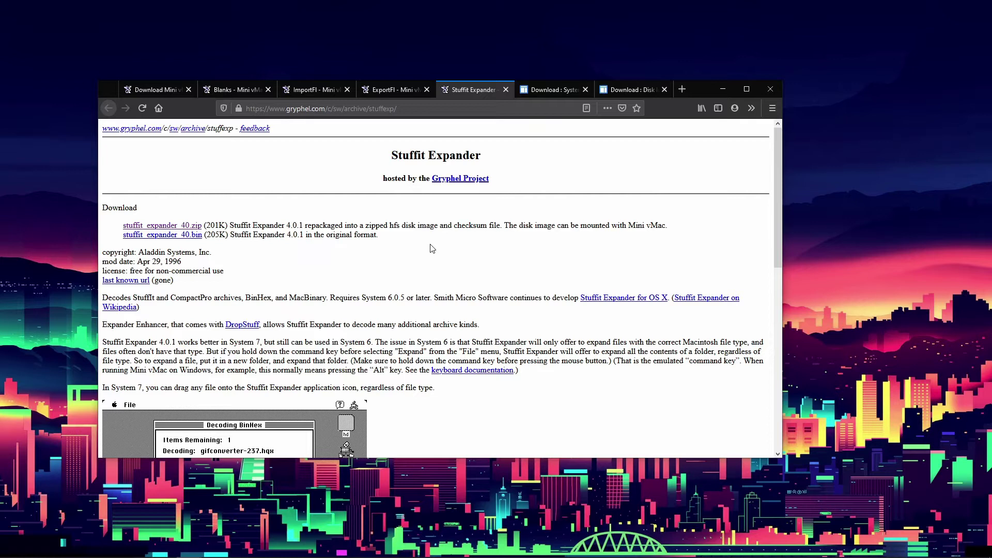
scroll(224, 213, "down", 3)
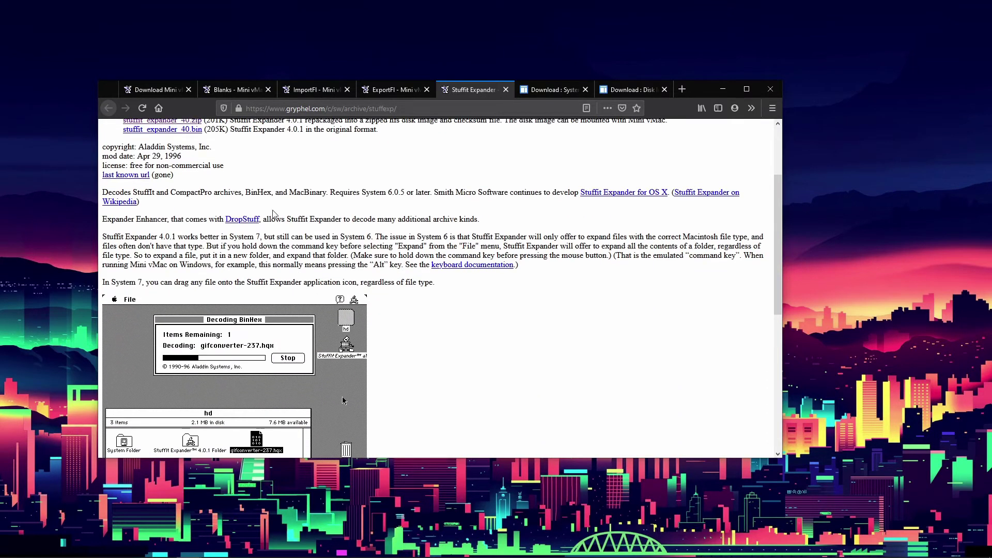
scroll(422, 259, "down", 6)
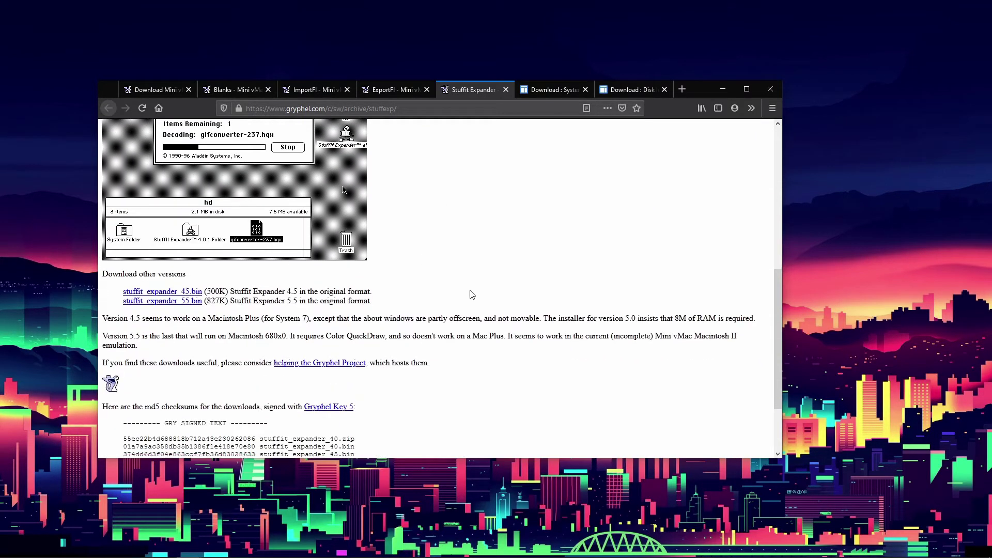
scroll(283, 242, "up", 9)
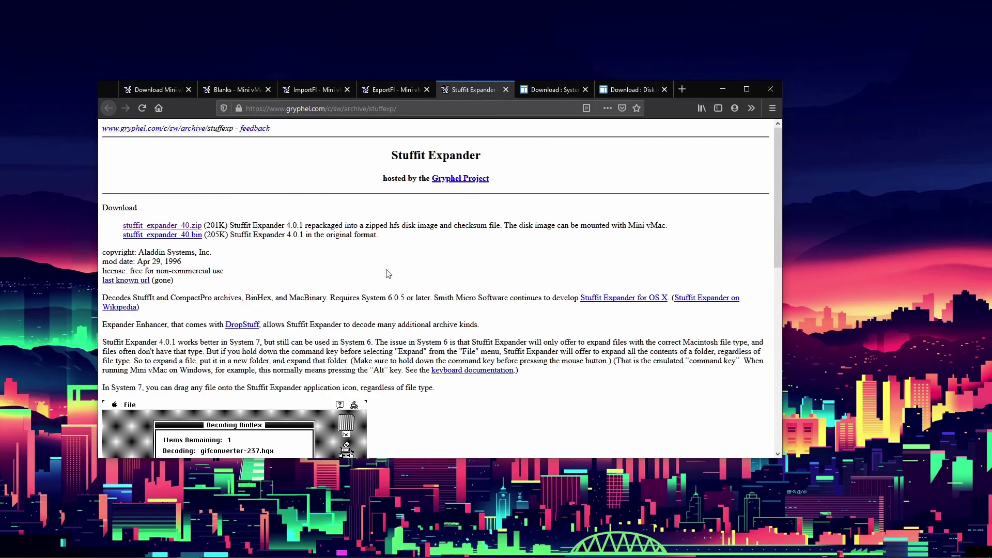
left_click(545, 89)
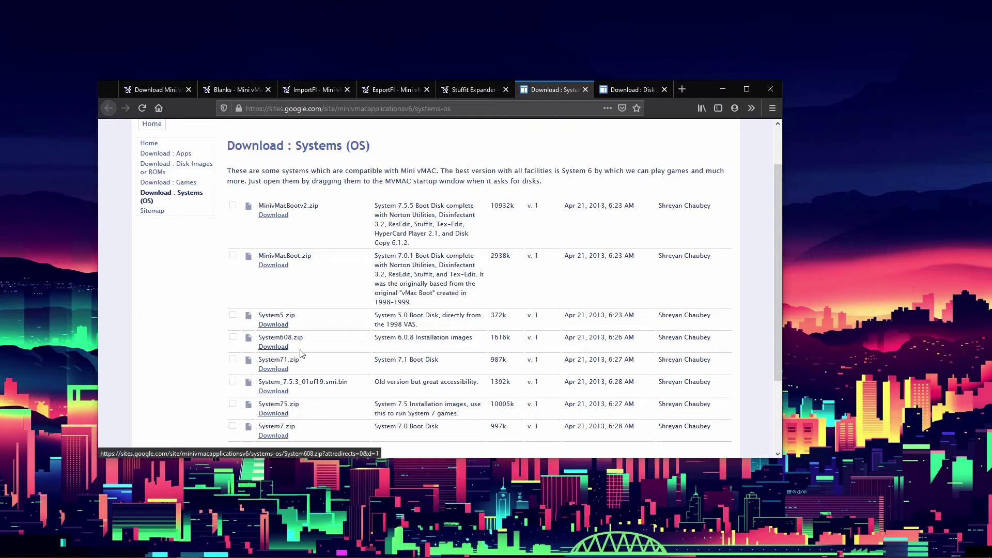
Download vmac.rom from the bottom of the 'Download : Disk Images' page
left_click(609, 90)
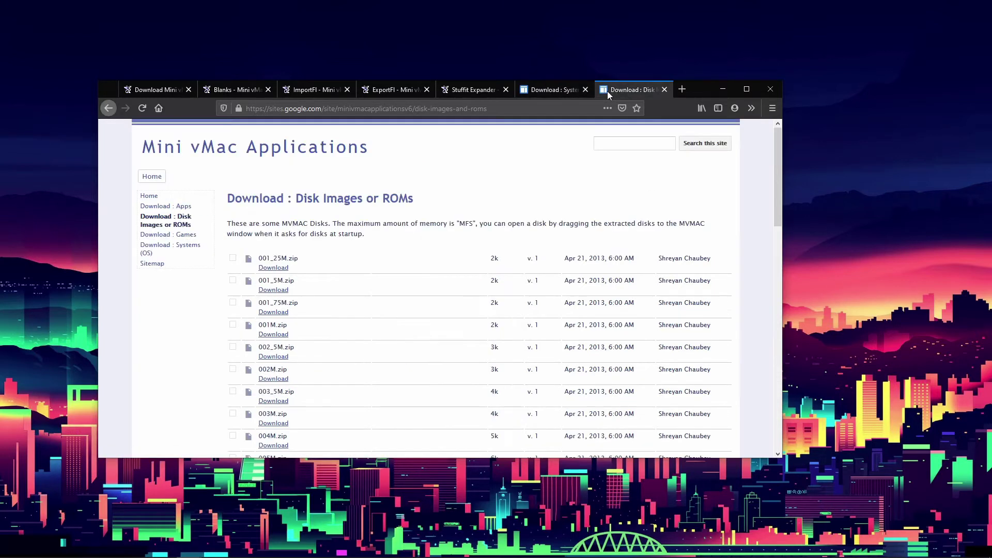
scroll(590, 233, "down", 5)
scroll(590, 233, "down", 5)
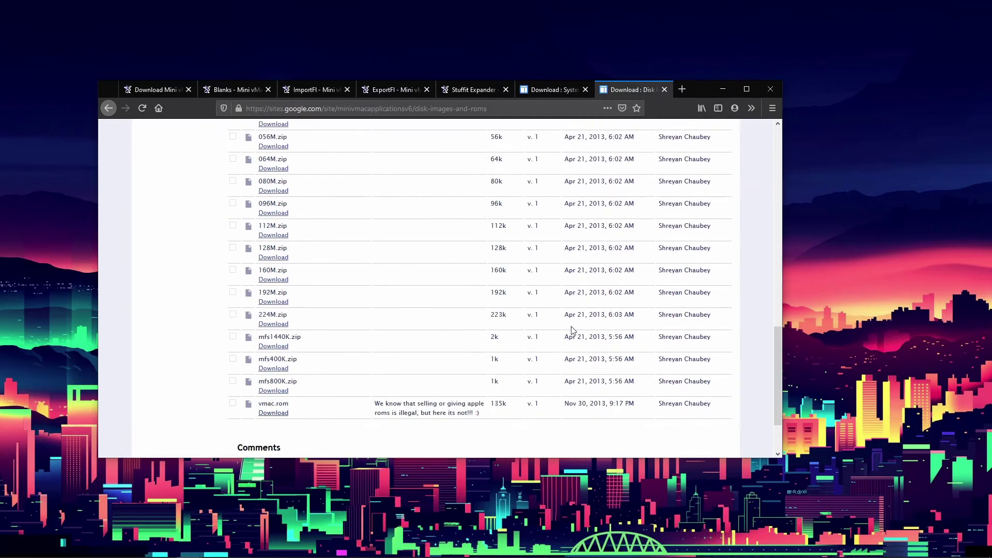
left_click(274, 336)
left_click(273, 337)
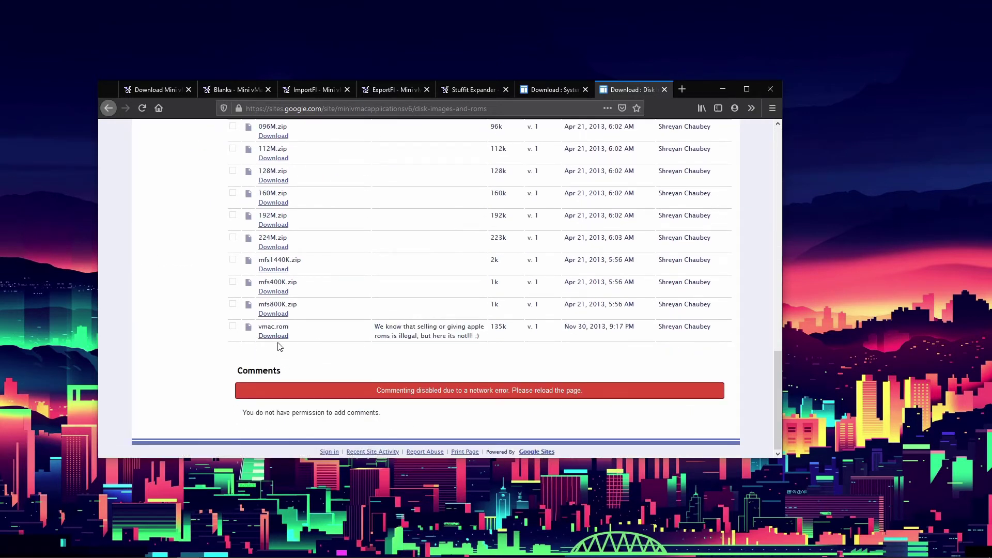
left_click(284, 338)
left_click(286, 340)
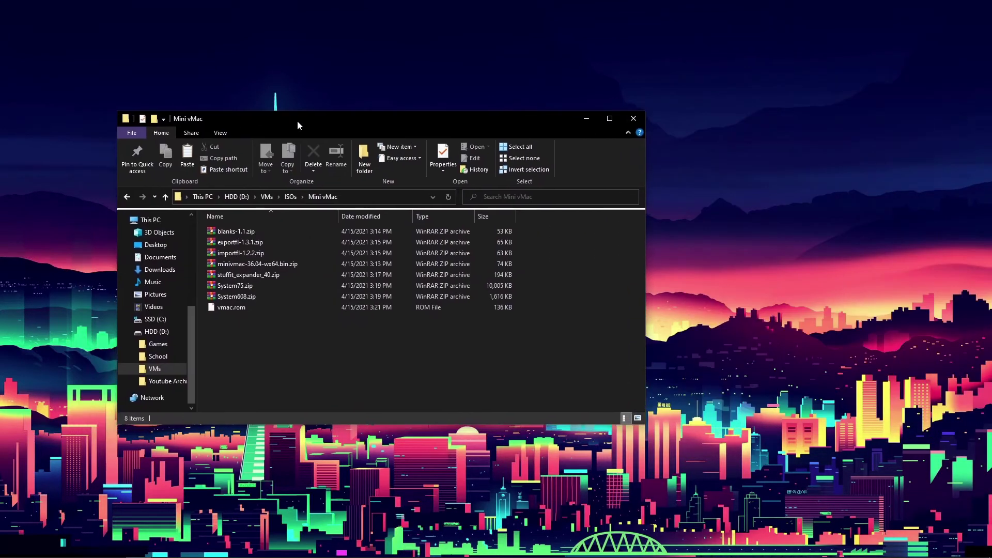
Add a folder named Images beside the downloaded zips and vmac.rom
left_click_drag(390, 368, 311, 349)
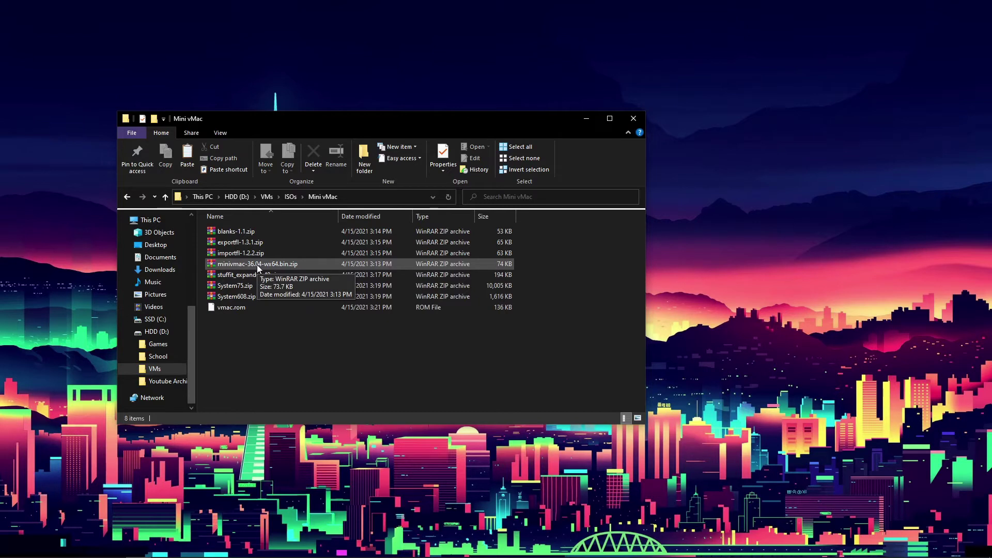
right_click(307, 335)
mouse_move(349, 460)
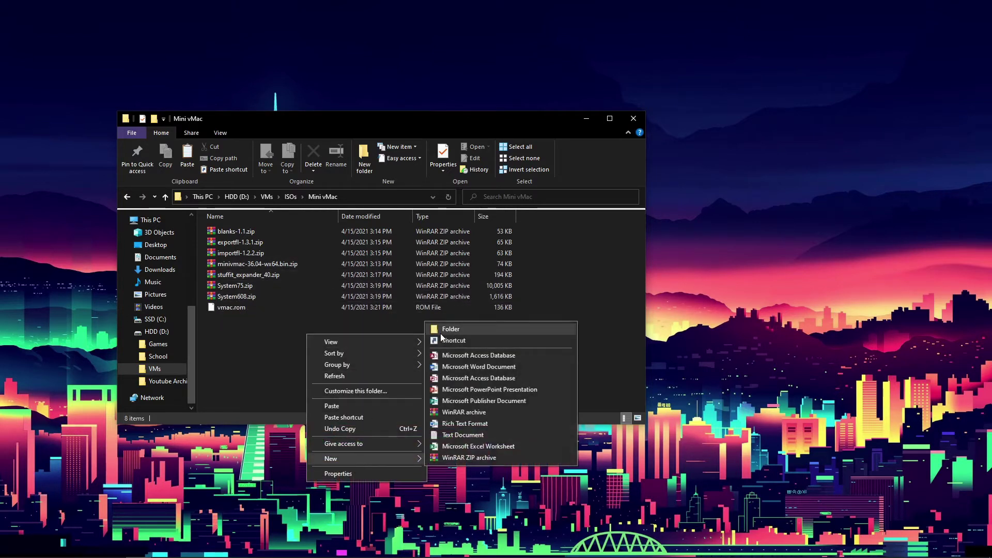
left_click(447, 329)
type("Images")
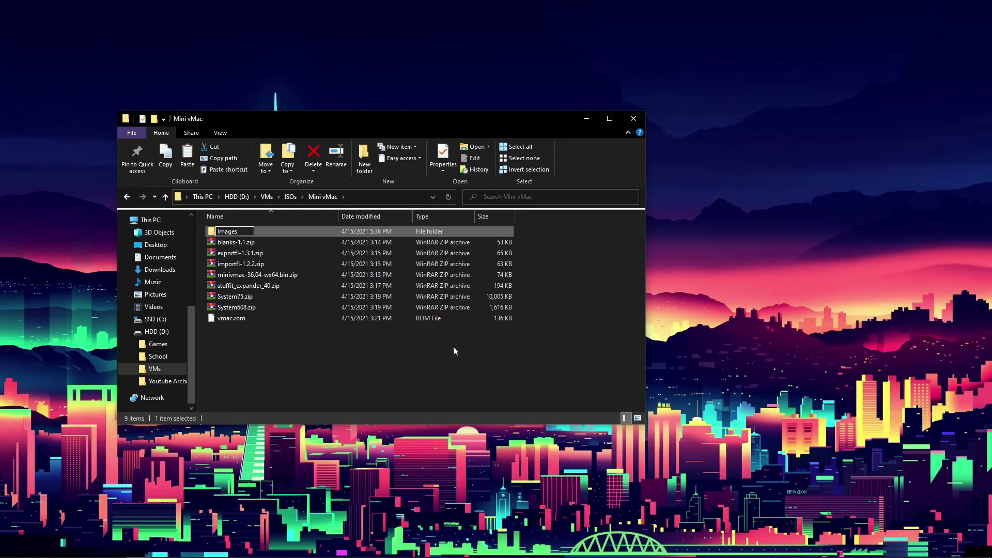
key("Return")
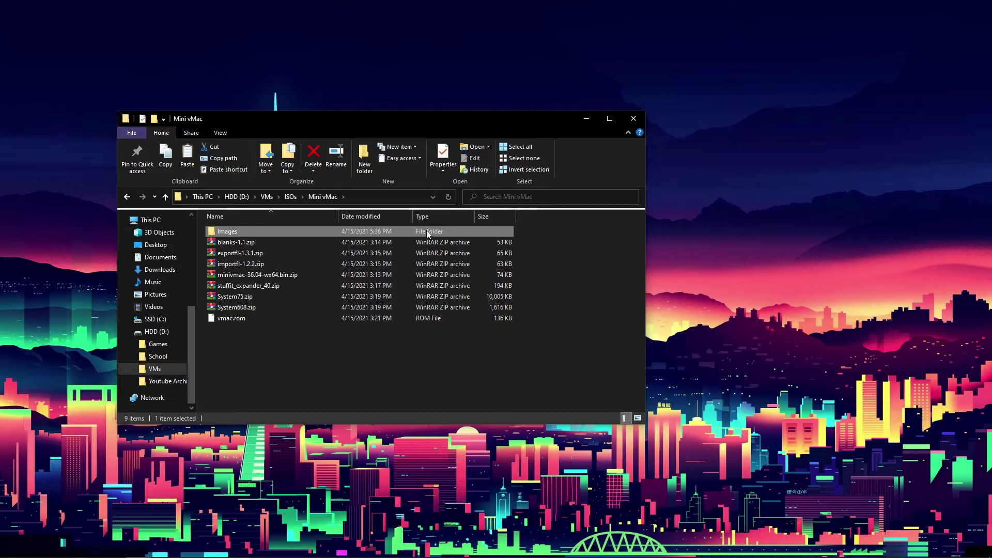
Move the blanks, ExportFl, ImportFl, Stuffit Expander and System zips into Images
left_click_drag(520, 265, 389, 246)
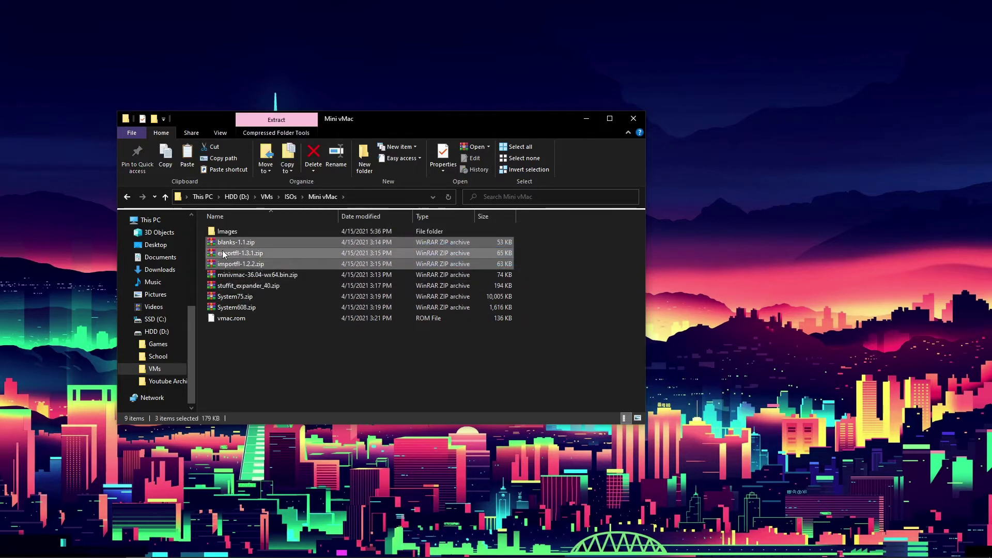
left_click_drag(224, 257, 268, 232)
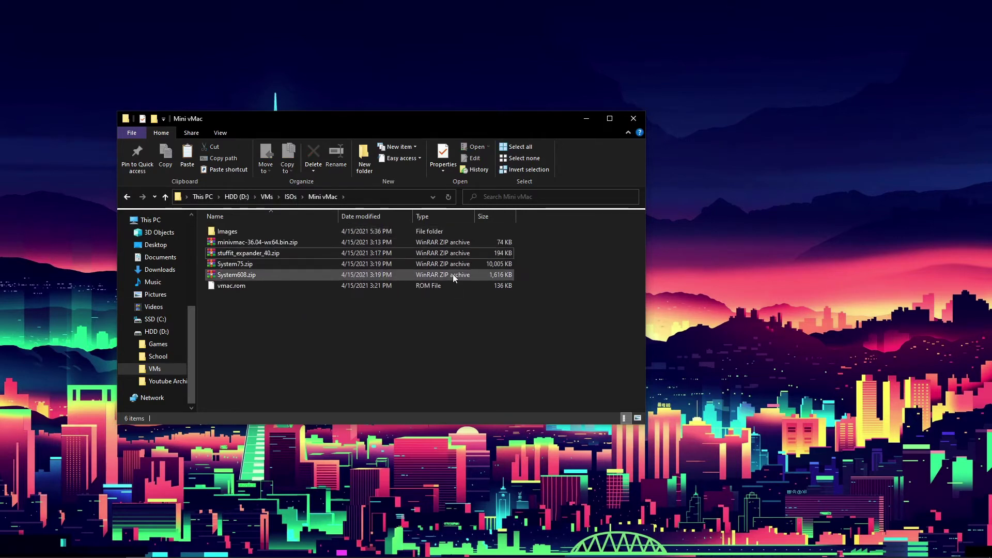
left_click_drag(524, 279, 355, 256)
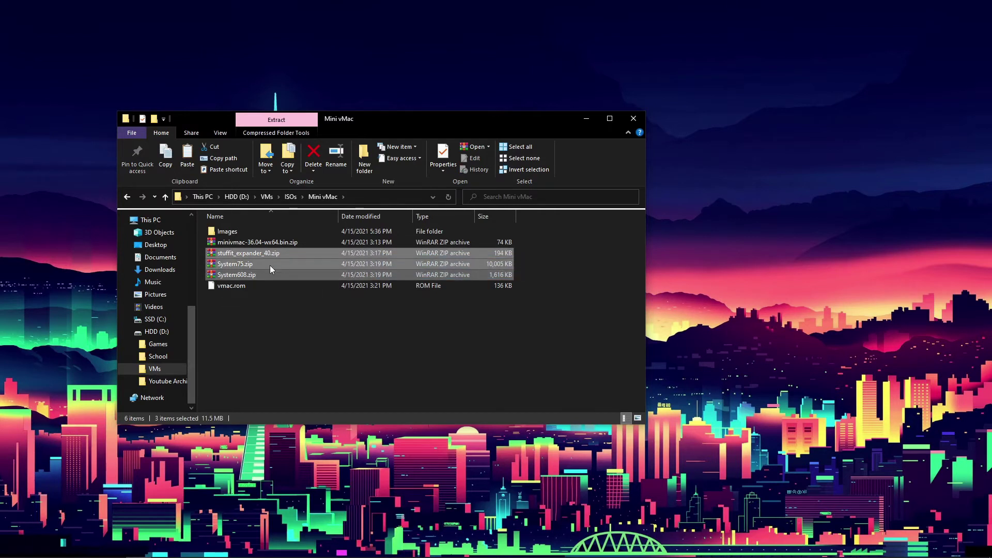
left_click_drag(241, 269, 256, 232)
Extract the Mini vMac zip into its own folder and delete the zip
right_click(256, 241)
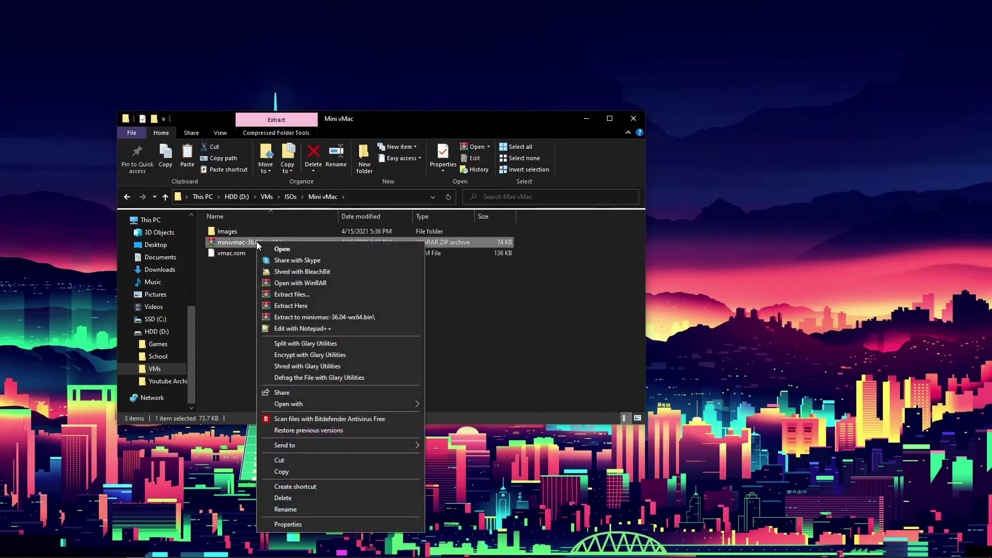
left_click(315, 317)
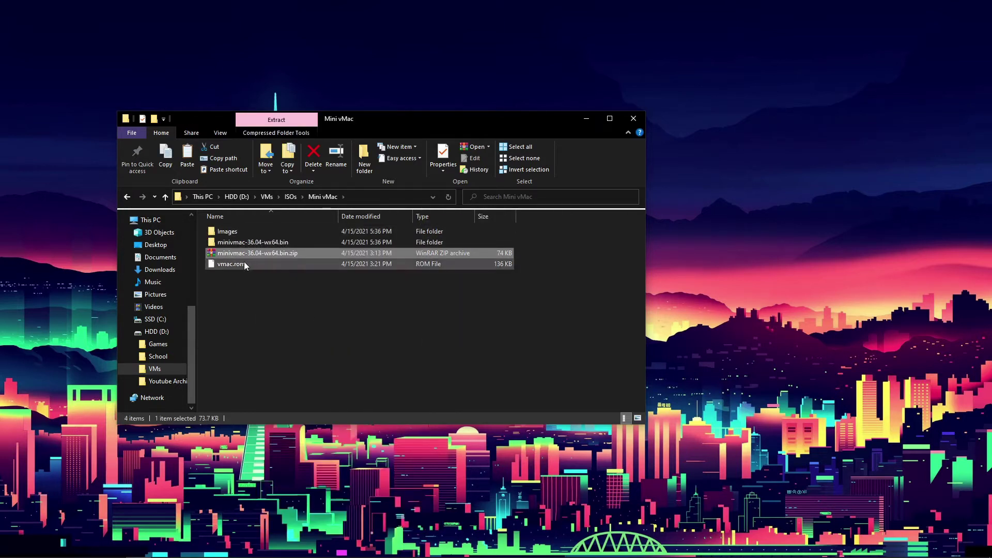
key("Delete")
Open the minivmac-36.04-wx64.bin folder and move the Explorer window toward the upper right
double_click(266, 243)
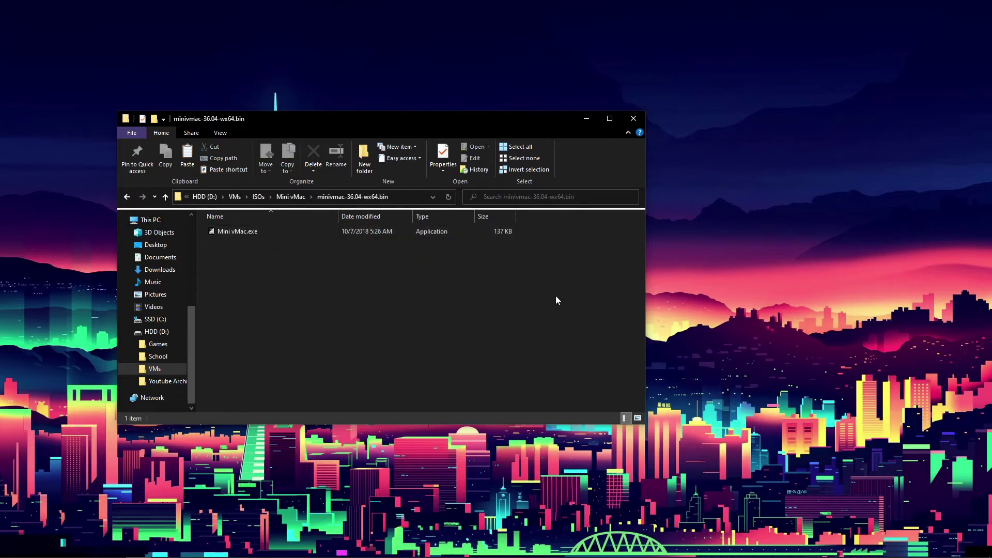
left_click(127, 197)
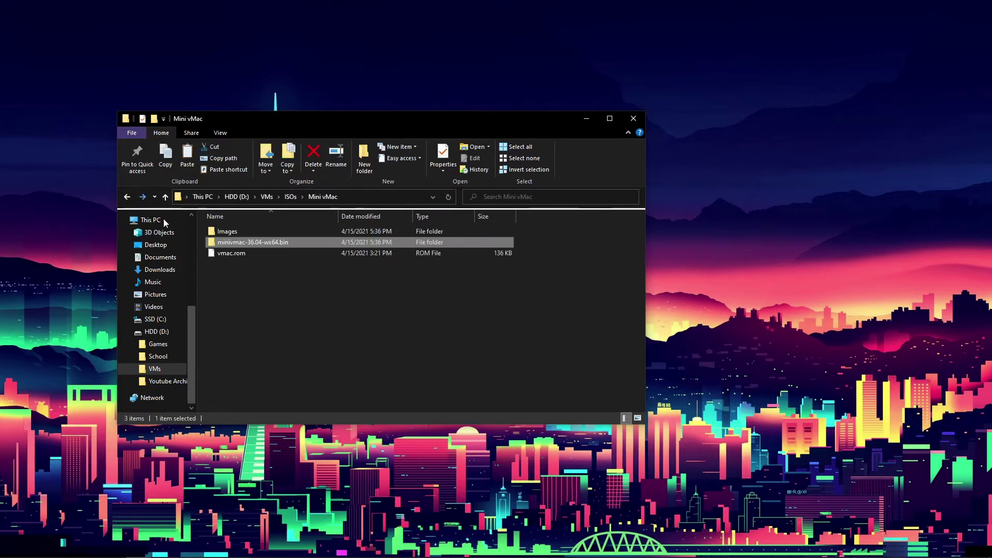
double_click(250, 242)
left_click_drag(237, 123, 438, 108)
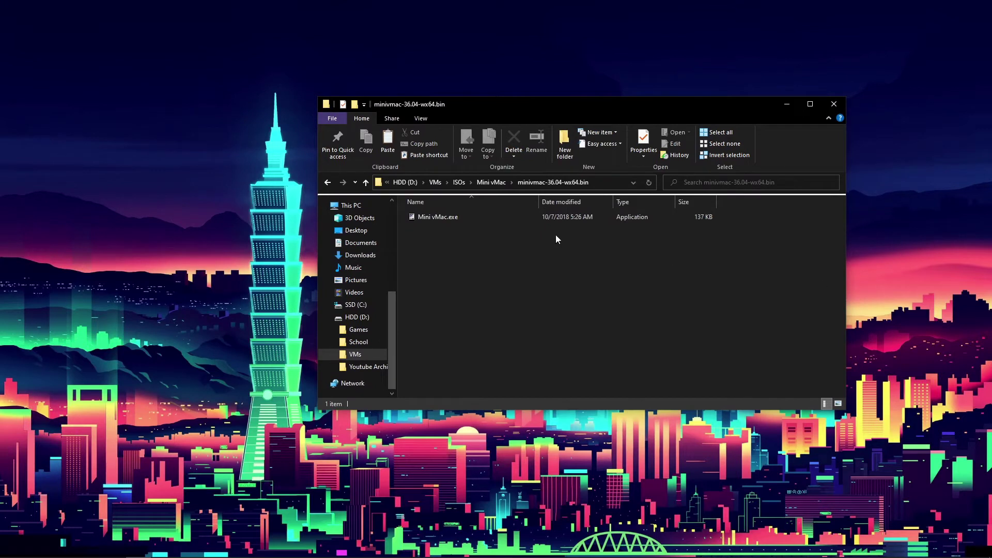
Move vmac.rom into minivmac-36.04-wx64.bin and launch Mini vMac.exe from there
key("alt+Left")
left_click_drag(442, 240, 445, 224)
double_click(444, 224)
left_click(451, 220)
double_click(451, 218)
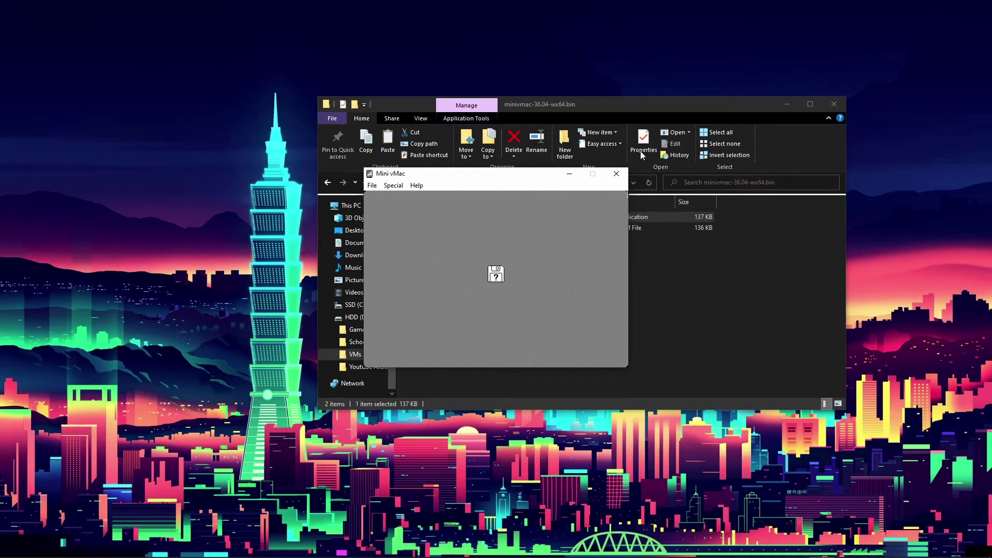
Close the Mini vMac window showing the floppy prompt and deselect Mini vMac.exe
left_click_drag(480, 175, 641, 274)
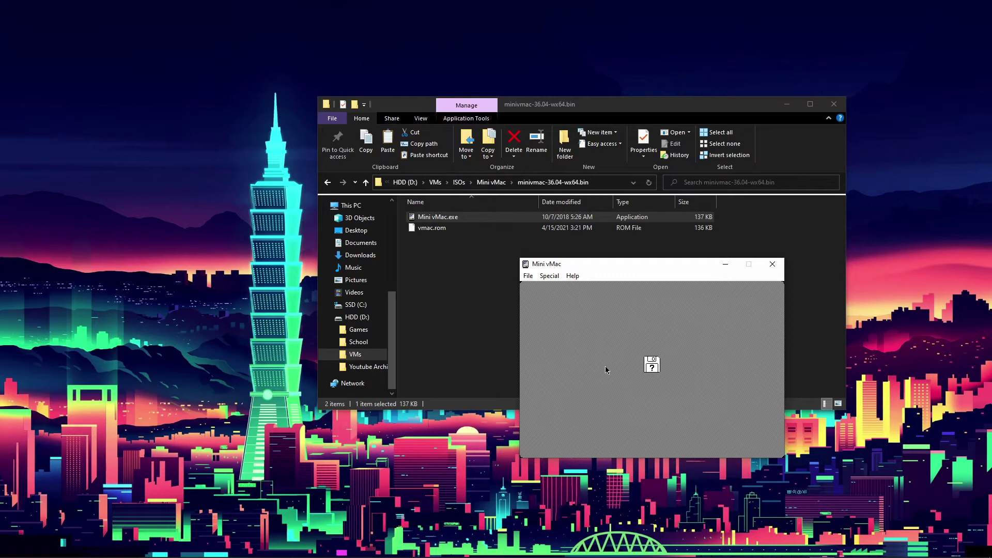
left_click(772, 266)
left_click(670, 294)
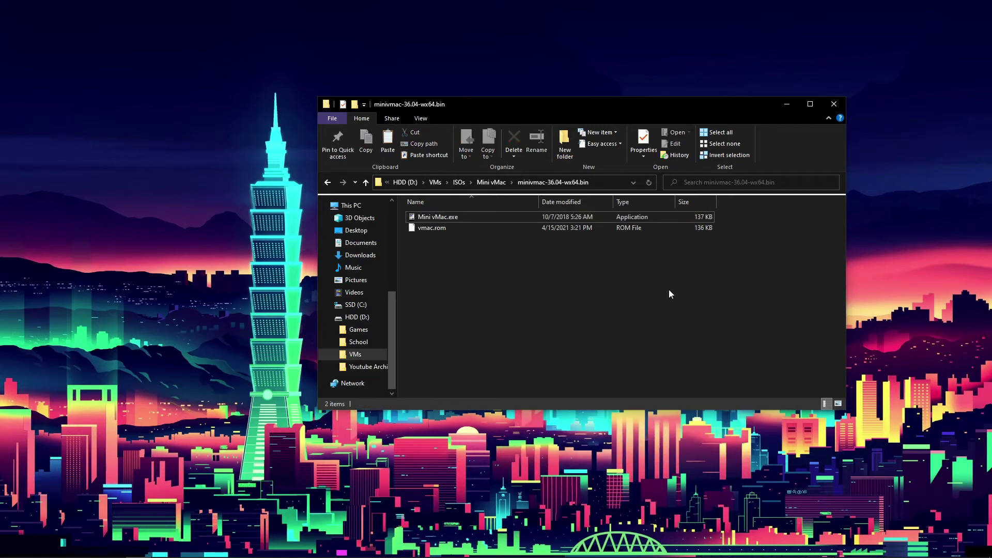